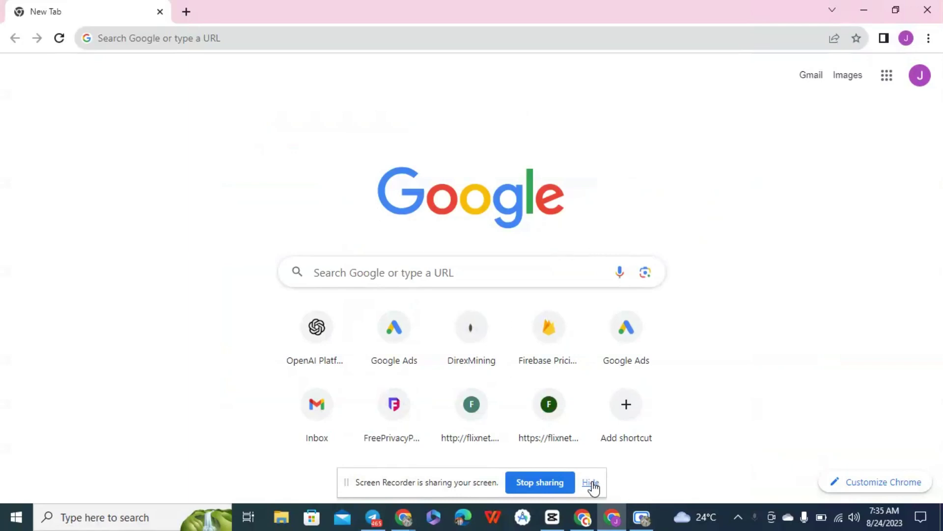
Dismiss the screen-sharing notice on Chrome's new tab page
{"action": "left_click", "coordinate": [592, 482]}
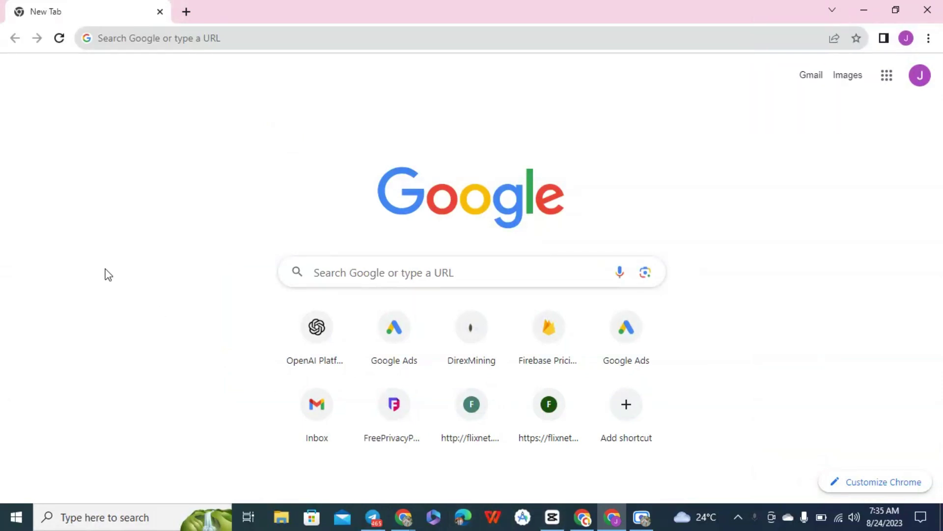
Search 'google admob' from recent suggestions and open the admob.google.com home page result
{"action": "left_click", "coordinate": [181, 46]}
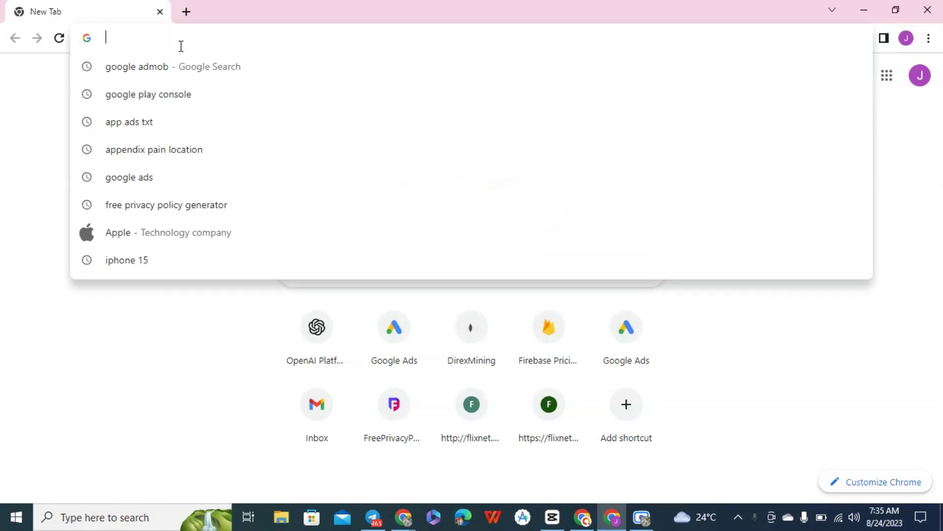
{"action": "left_click", "coordinate": [182, 65]}
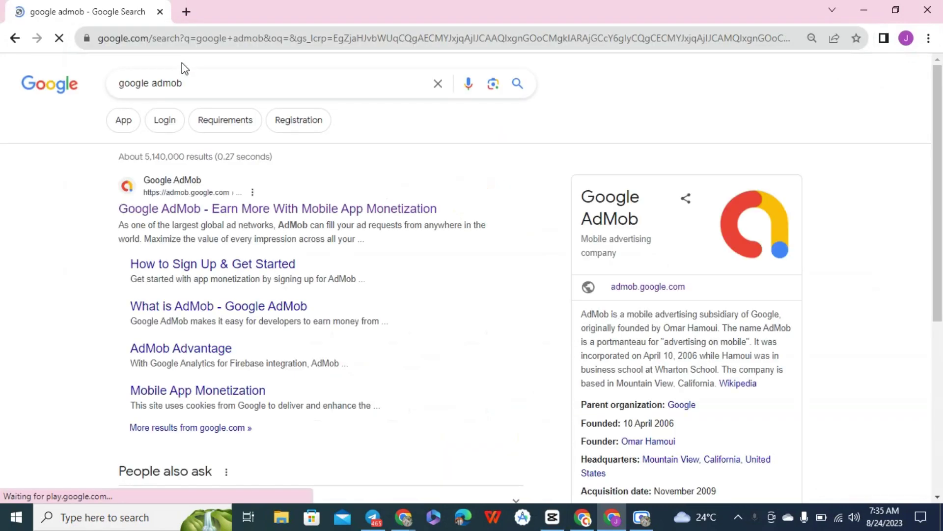
{"action": "left_click", "coordinate": [172, 209]}
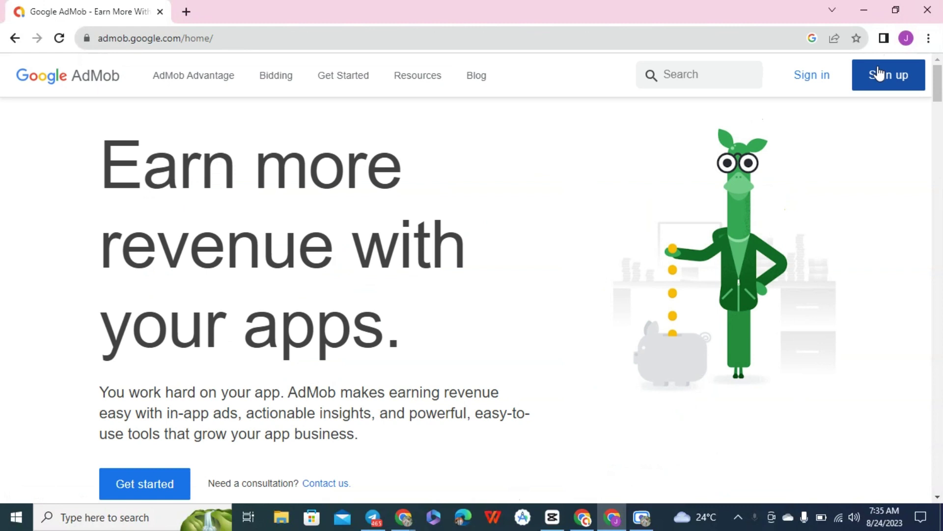
Sign in to AdMob and go to Settings via the left sidebar
{"action": "left_click", "coordinate": [821, 83]}
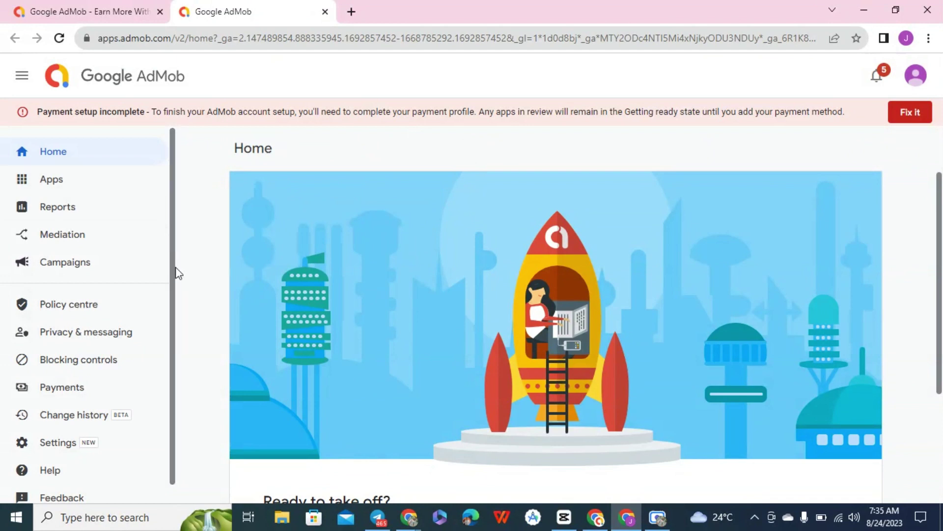
{"action": "left_click", "coordinate": [87, 426]}
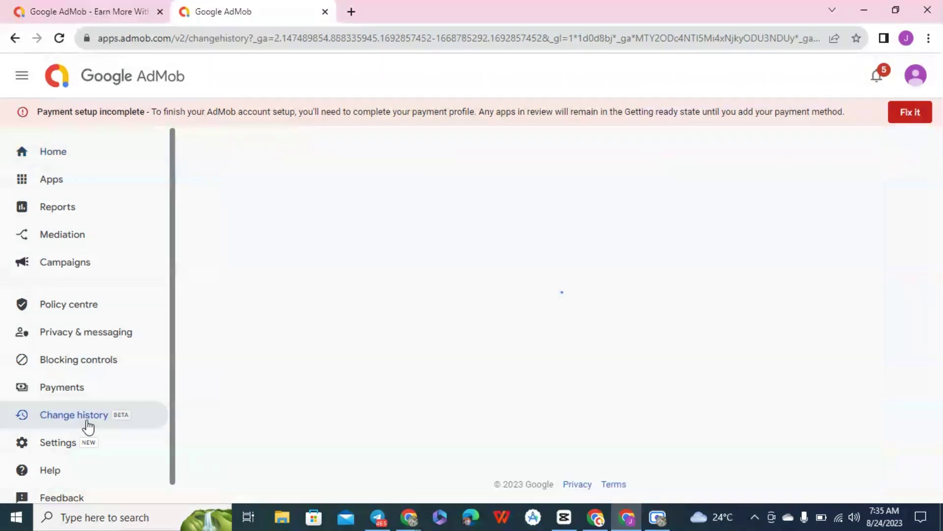
{"action": "left_click", "coordinate": [74, 441]}
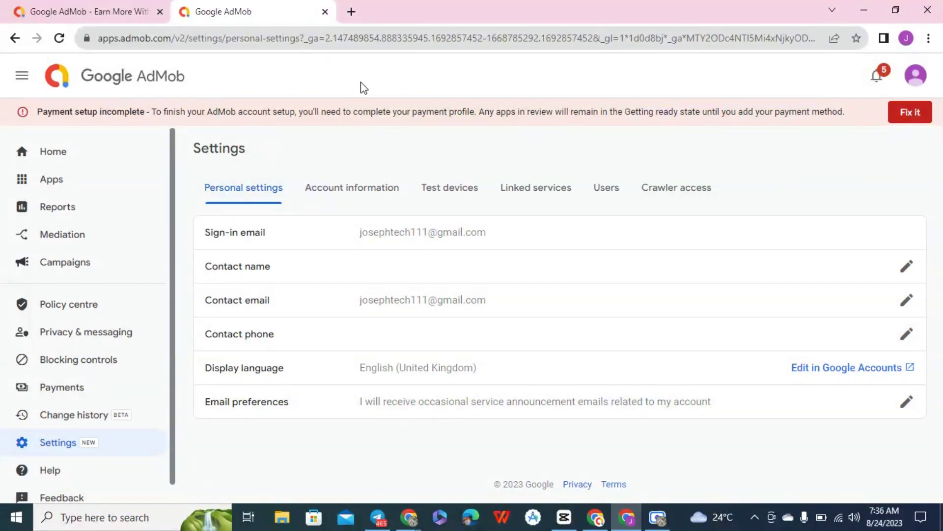
Browse the Account information, Test devices and Linked services settings tabs
{"action": "left_click", "coordinate": [343, 190]}
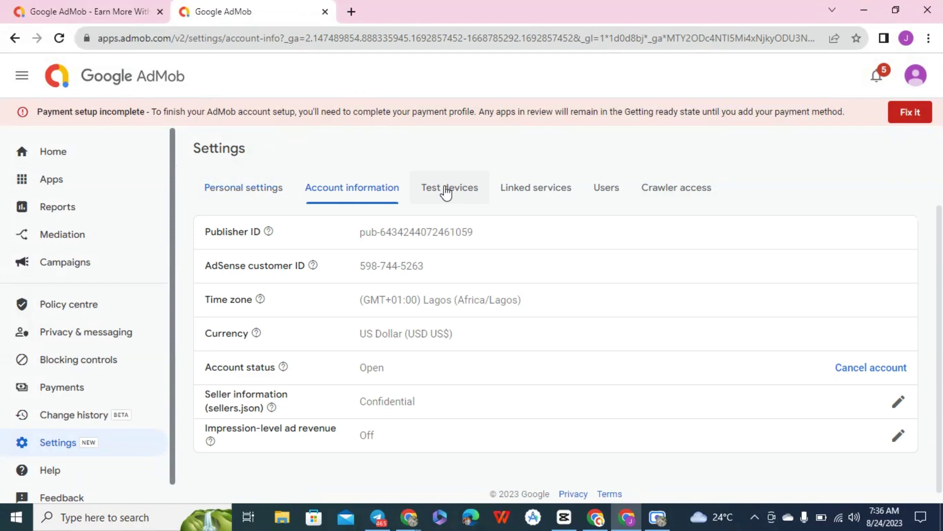
{"action": "left_click", "coordinate": [447, 191]}
{"action": "left_click", "coordinate": [504, 190]}
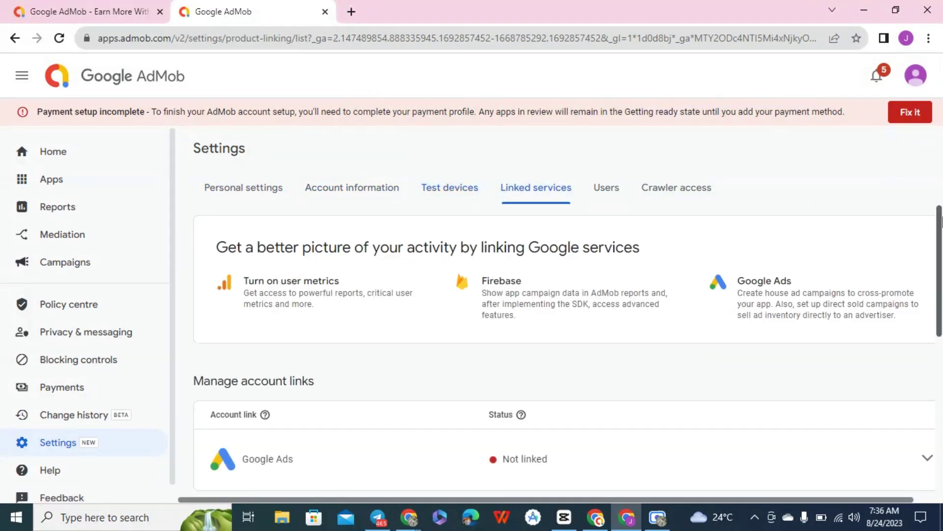
{"action": "left_click_drag", "start_coordinate": [941, 207], "coordinate": [940, 272]}
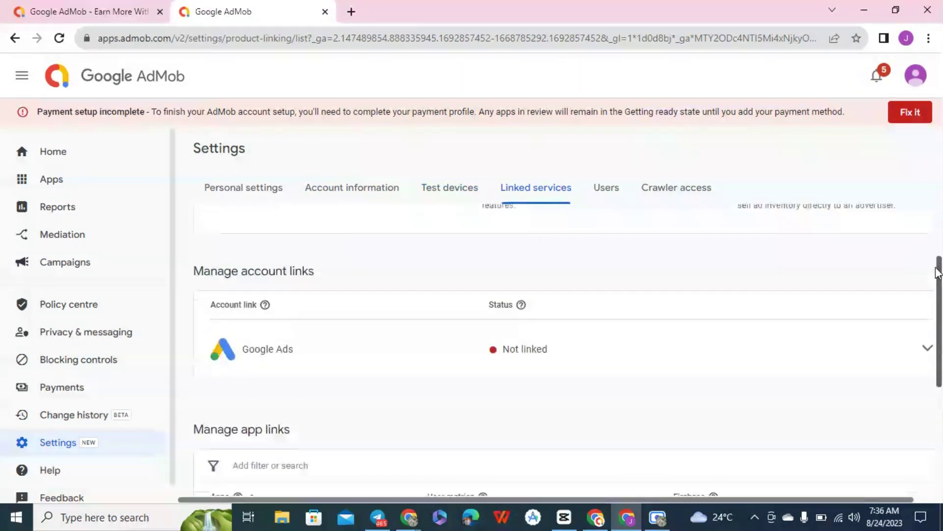
Review the Users tab, open and close Add user without inviting, then view Crawler access
{"action": "left_click", "coordinate": [610, 197]}
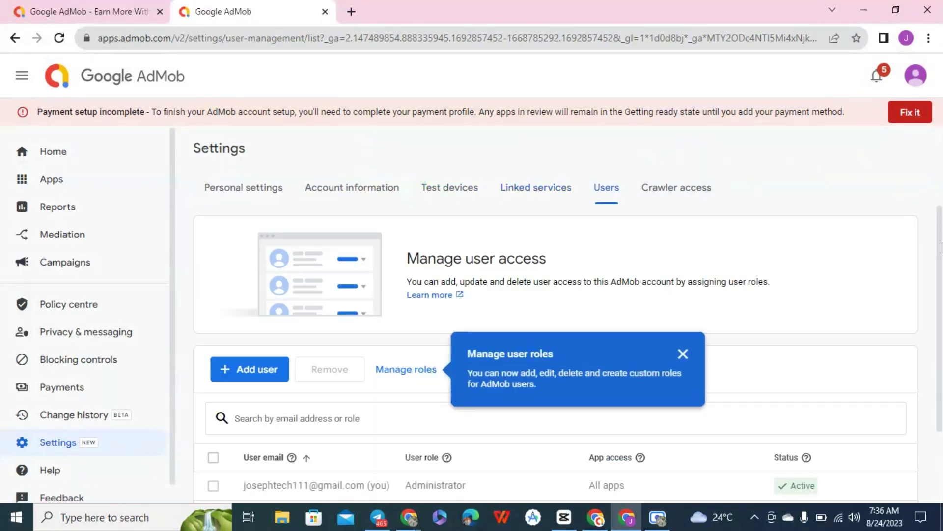
{"action": "left_click_drag", "start_coordinate": [941, 249], "coordinate": [941, 337]}
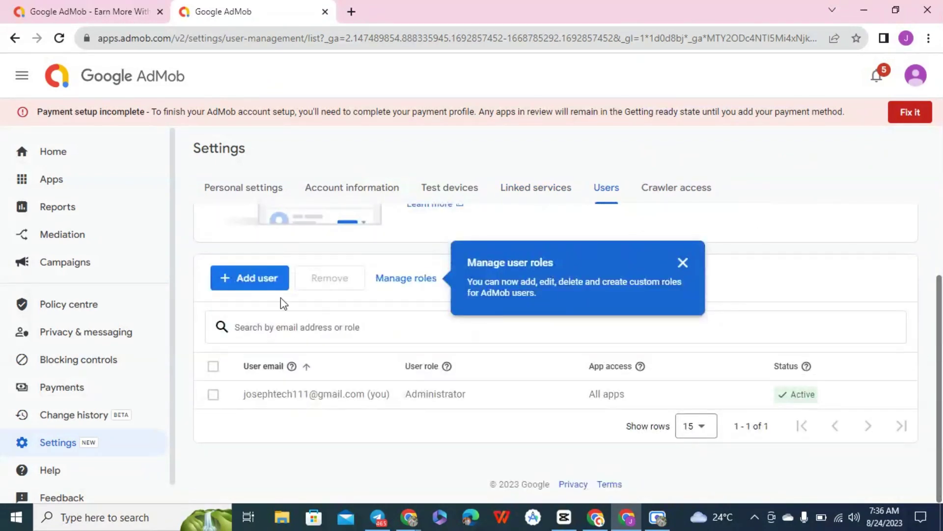
{"action": "left_click", "coordinate": [254, 282]}
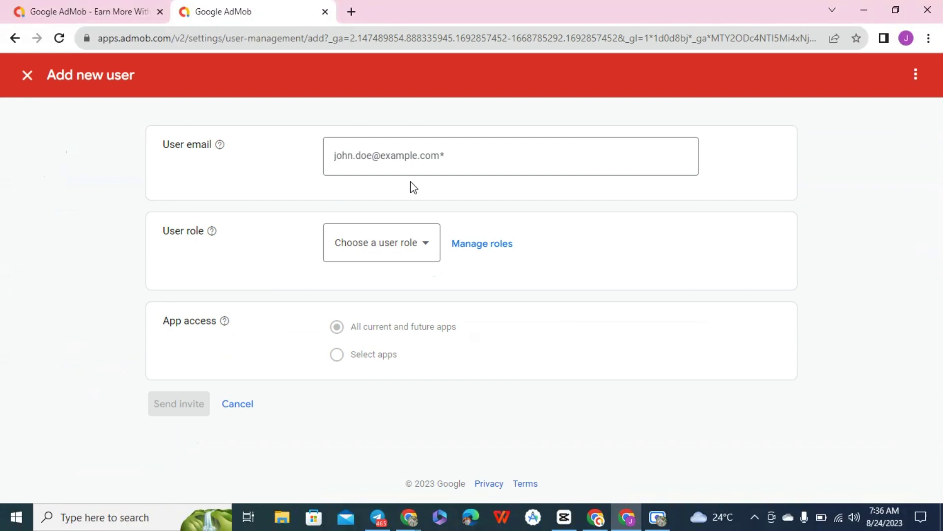
{"action": "left_click", "coordinate": [25, 77]}
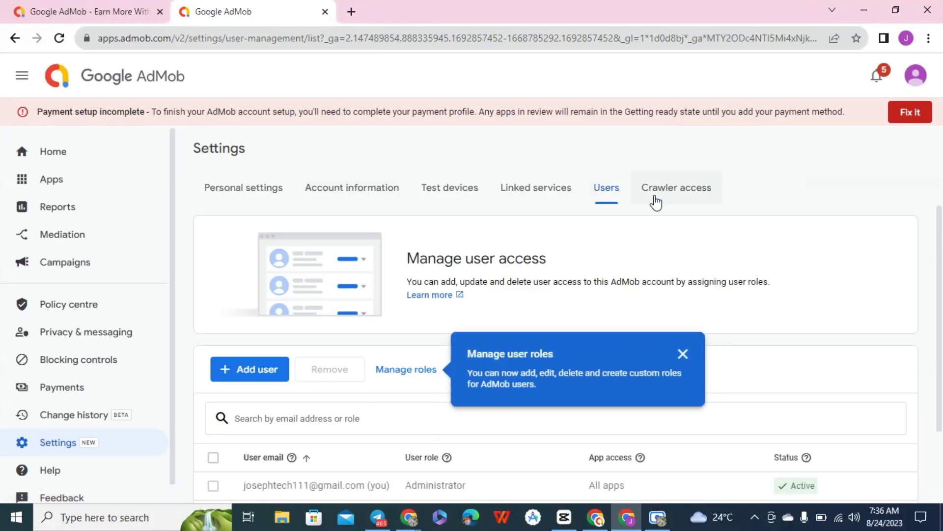
{"action": "left_click", "coordinate": [656, 202]}
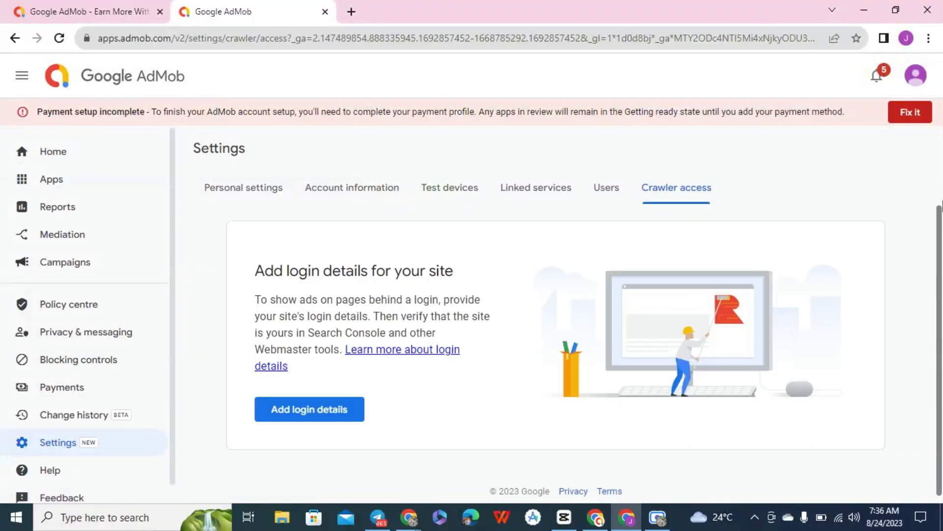
{"action": "scroll", "coordinate": [942, 265], "scroll_direction": "down", "scroll_amount": 1}
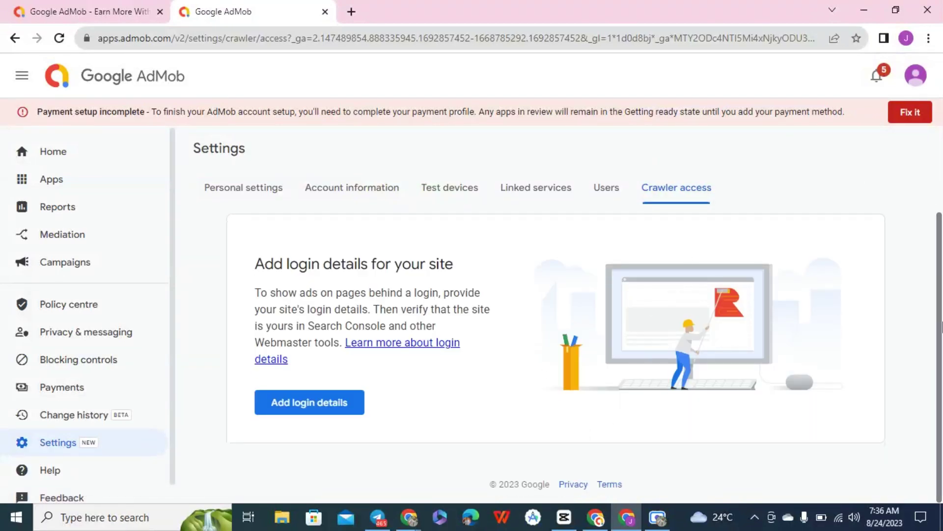
Choose Cancel account beside Account status on the Account information tab
{"action": "left_click", "coordinate": [361, 189]}
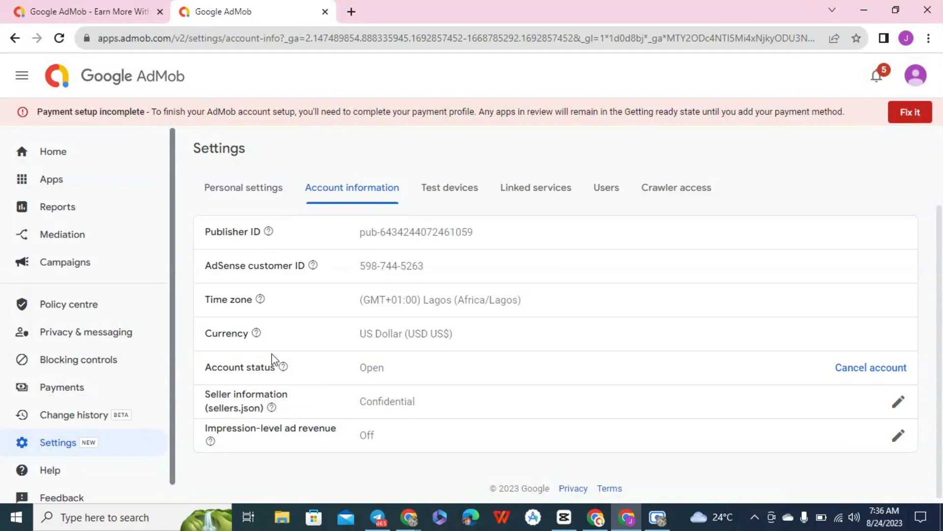
{"action": "mouse_move", "coordinate": [284, 368]}
{"action": "left_click", "coordinate": [863, 373]}
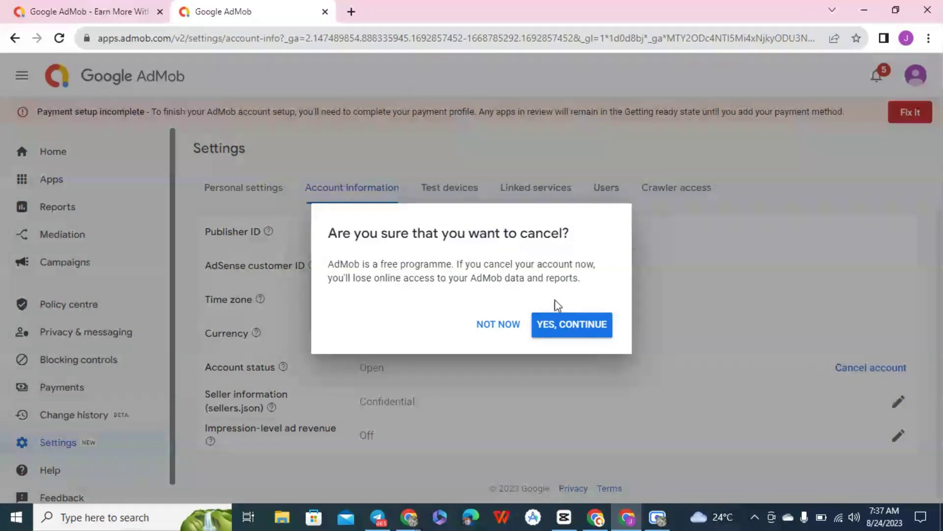
Confirm YES, CONTINUE and scroll through the Cancel account page
{"action": "left_click", "coordinate": [576, 325]}
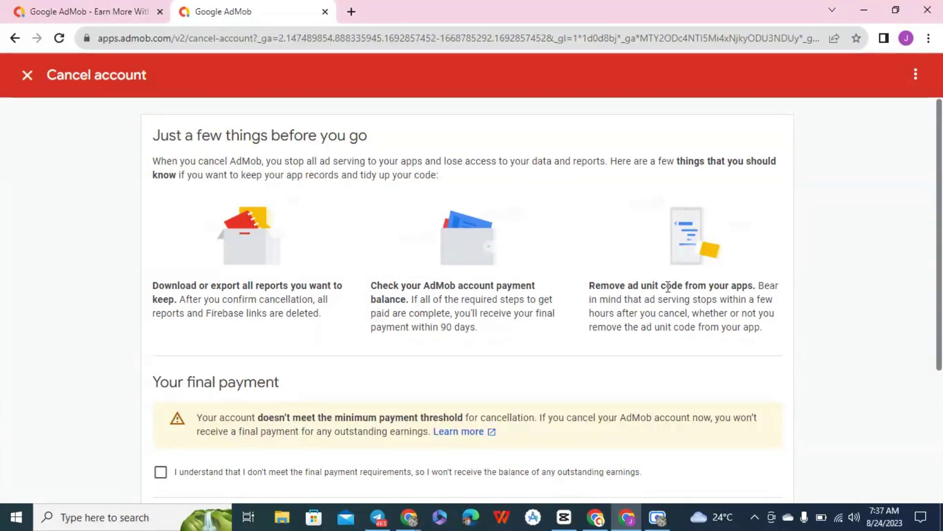
{"action": "left_click_drag", "start_coordinate": [942, 239], "coordinate": [942, 356]}
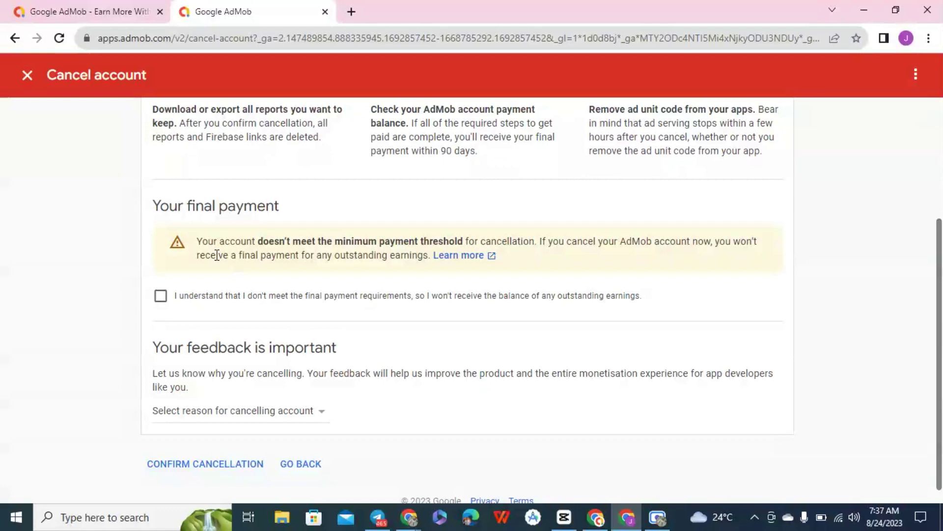
Tick the no-final-payment acknowledgement and pick 'App has closed down' as the reason
{"action": "left_click", "coordinate": [160, 297]}
{"action": "scroll", "coordinate": [842, 320], "scroll_direction": "down", "scroll_amount": 1}
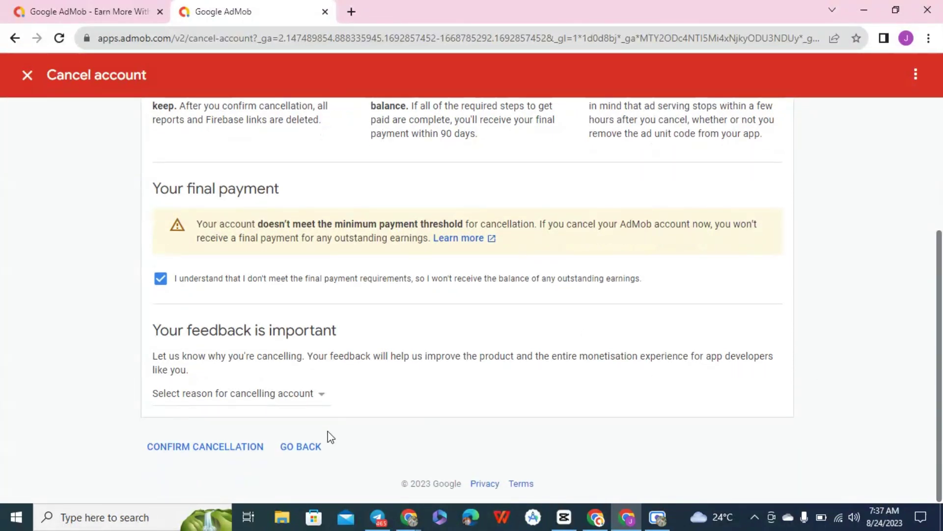
{"action": "left_click", "coordinate": [291, 394]}
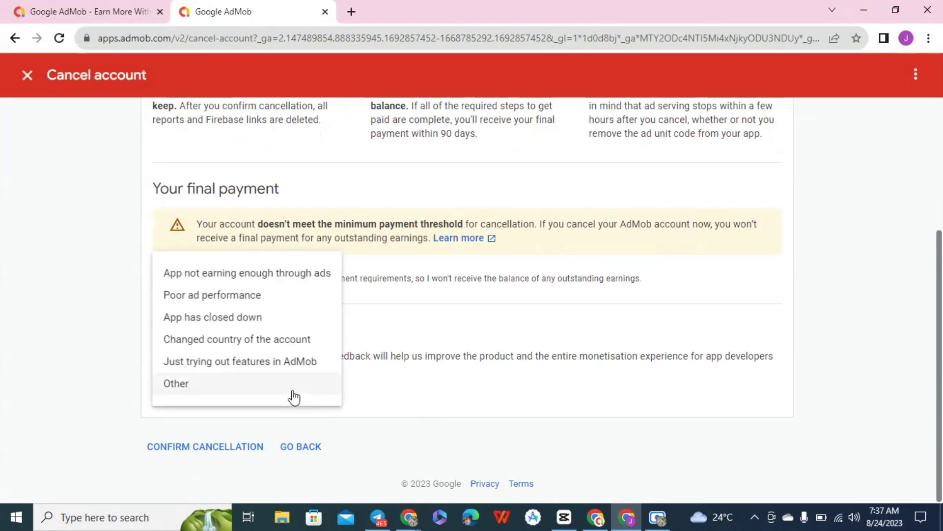
{"action": "left_click", "coordinate": [436, 427]}
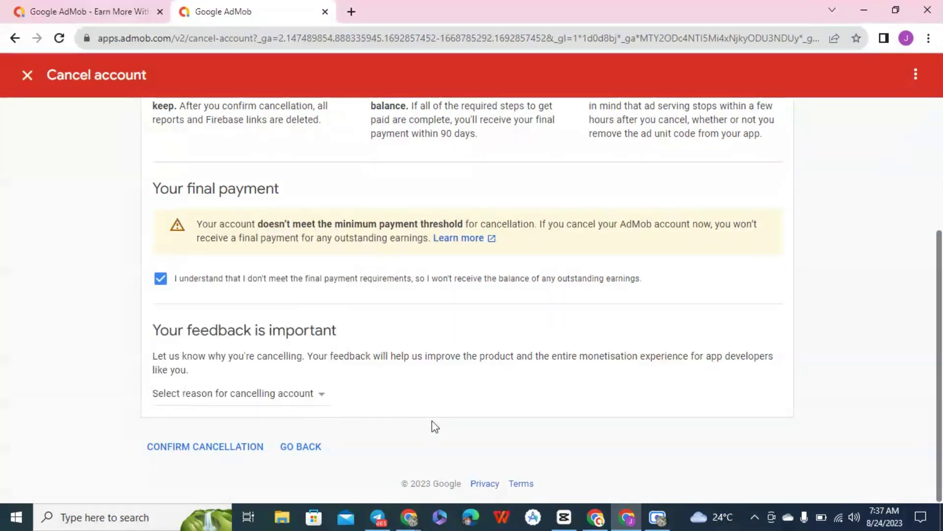
{"action": "left_click", "coordinate": [304, 395]}
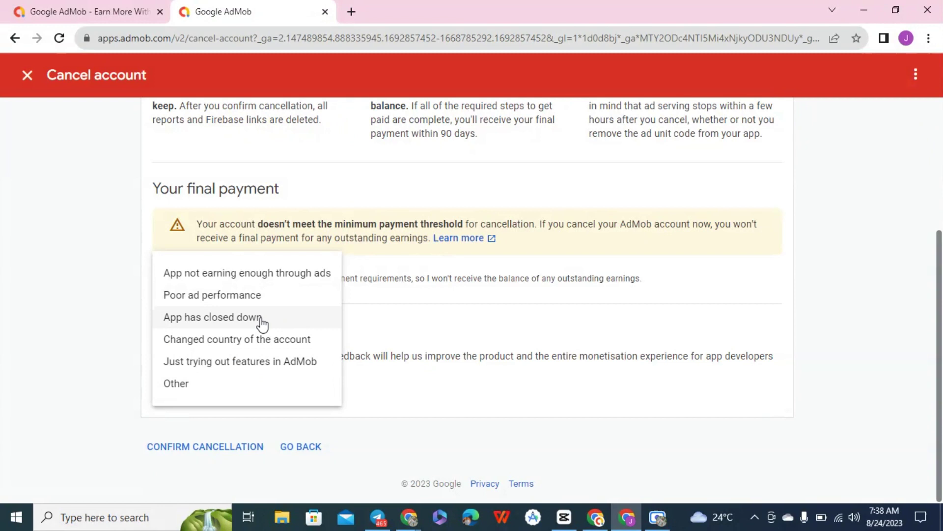
{"action": "left_click", "coordinate": [262, 323]}
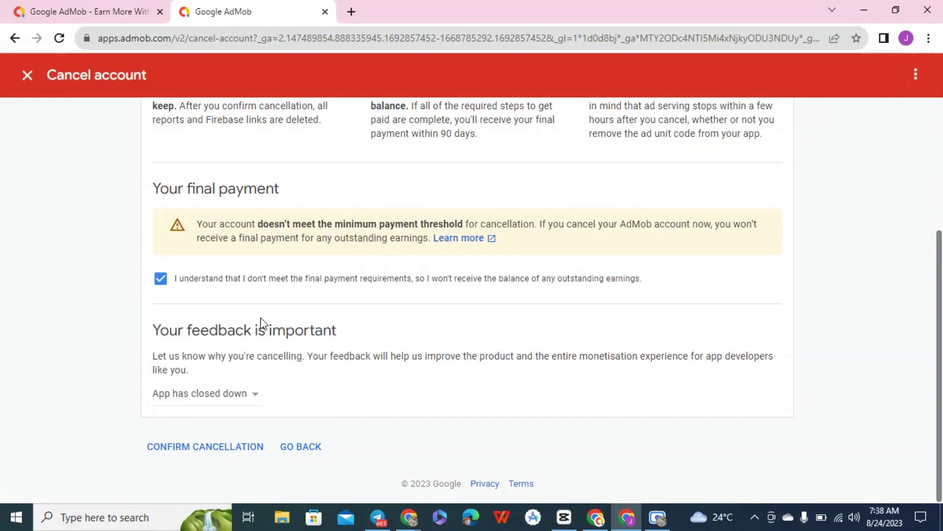
Submit CONFIRM CANCELLATION and review the 'account is now cancelled' page
{"action": "left_click", "coordinate": [195, 458]}
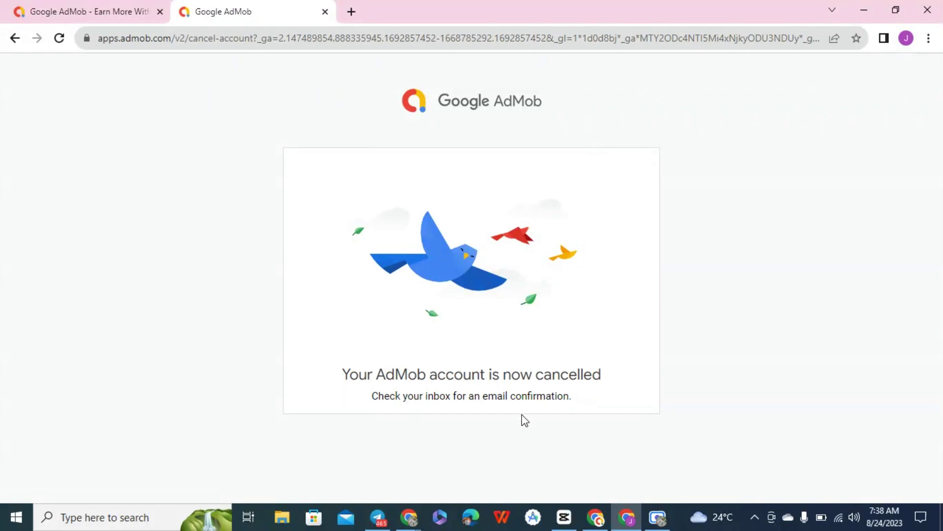
{"action": "scroll", "coordinate": [520, 408], "scroll_direction": "down", "scroll_amount": 2}
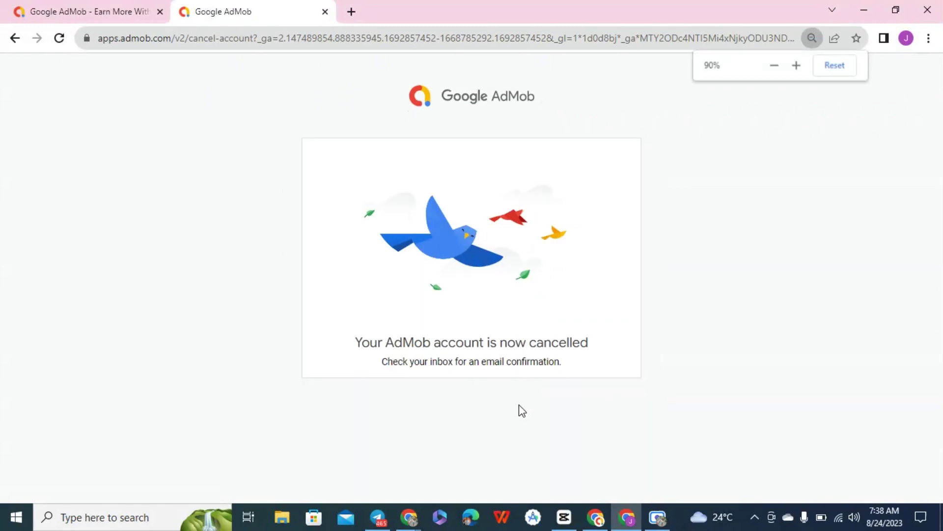
{"action": "scroll", "coordinate": [522, 411], "scroll_direction": "up", "scroll_amount": 5}
{"action": "scroll", "coordinate": [522, 411], "scroll_direction": "up", "scroll_amount": 2}
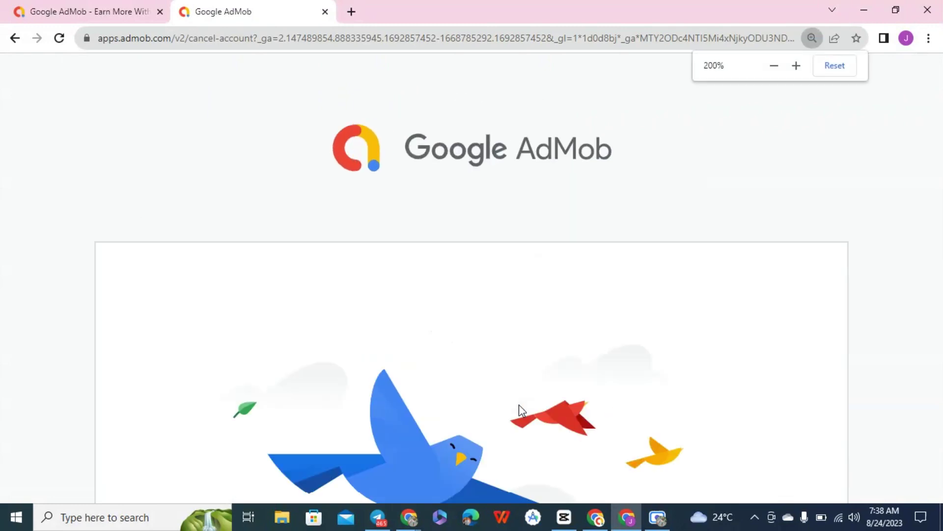
{"action": "scroll", "coordinate": [522, 411], "scroll_direction": "down", "scroll_amount": 4}
{"action": "scroll", "coordinate": [522, 411], "scroll_direction": "up", "scroll_amount": 1}
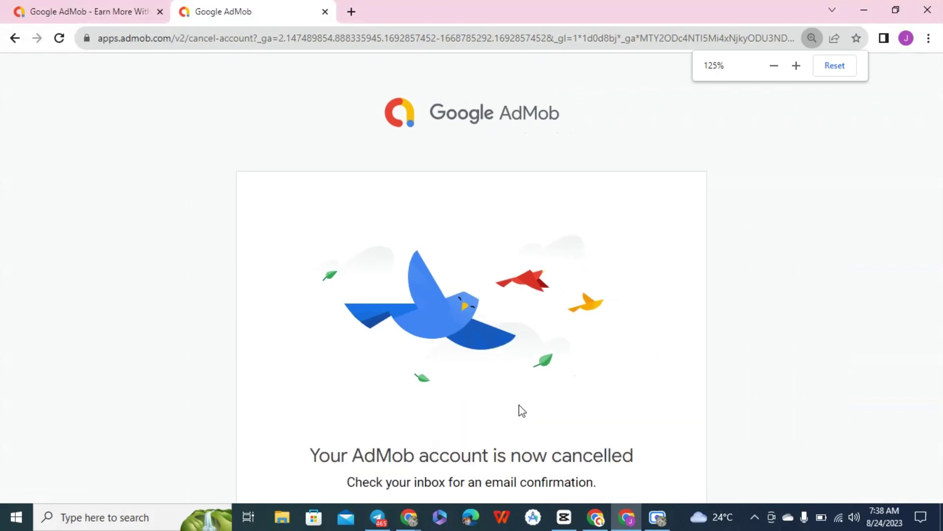
{"action": "scroll", "coordinate": [519, 406], "scroll_direction": "down", "scroll_amount": 3}
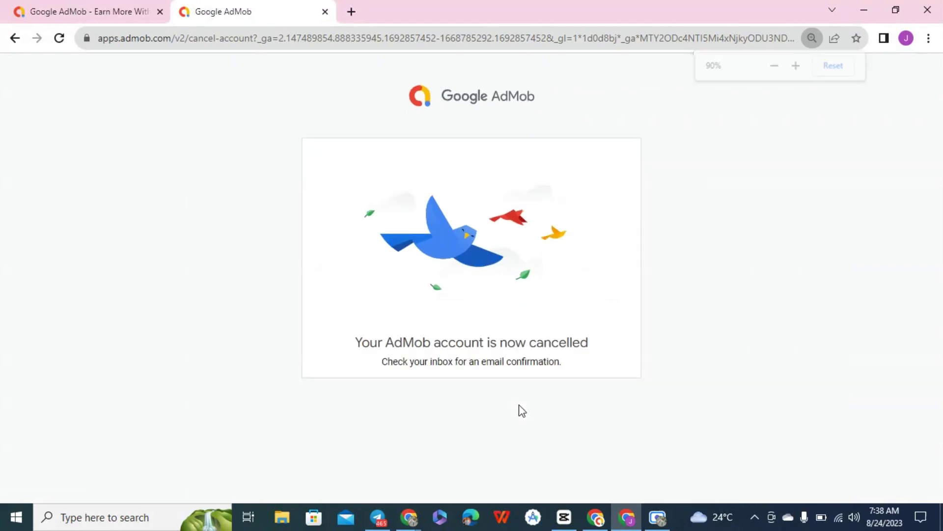